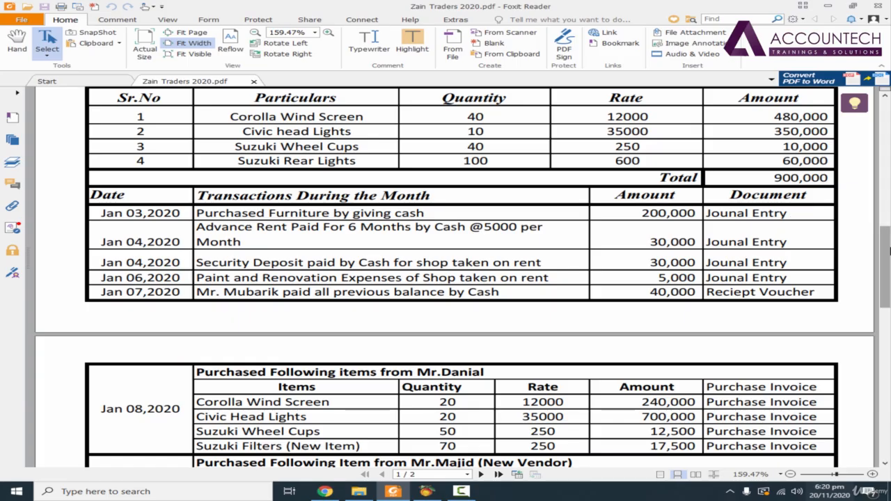
- Copy the 'Purchased Furniture by giving cash' transaction description from the Jan 03,2020 row of the PDF
scroll(890, 251, "down", 2)
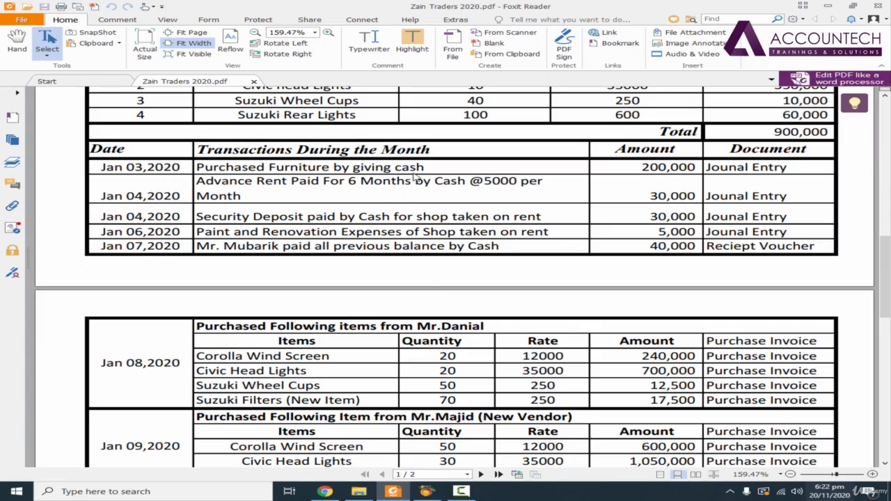
left_click_drag(429, 170, 199, 168)
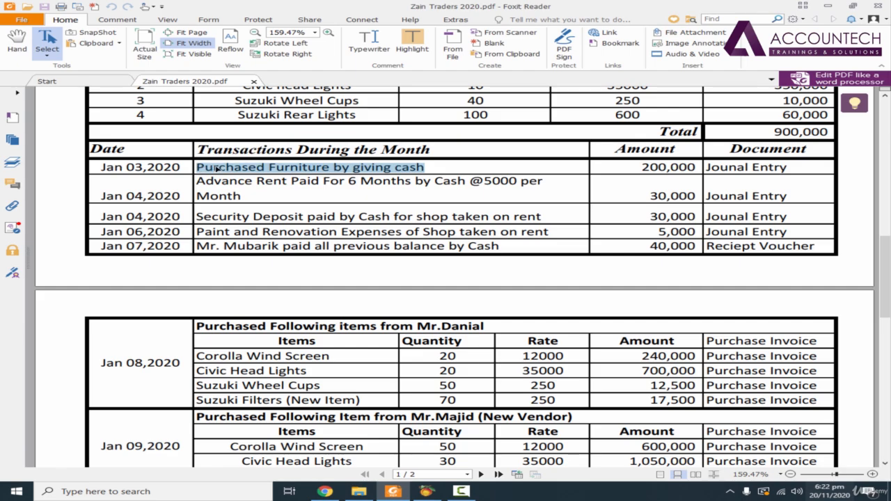
right_click(216, 167)
left_click(259, 172)
- Switch to Peachtree Accounting and open a new General Journal Entry
left_click(426, 492)
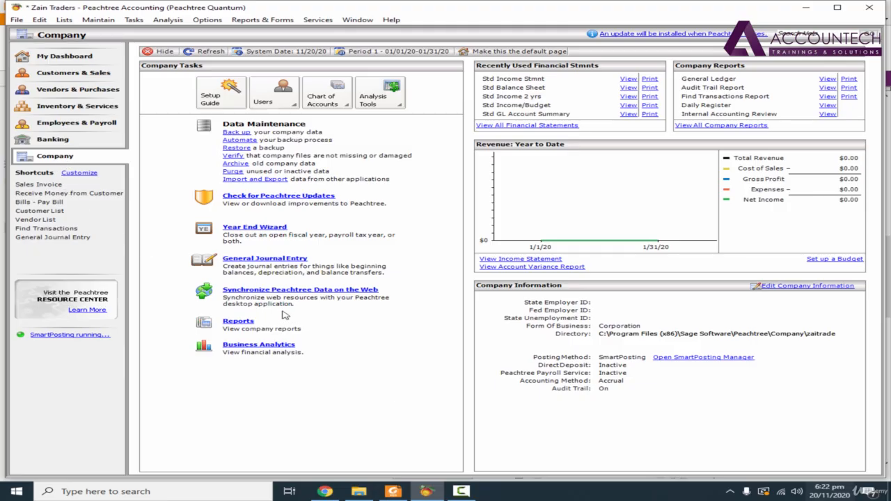
left_click(285, 263)
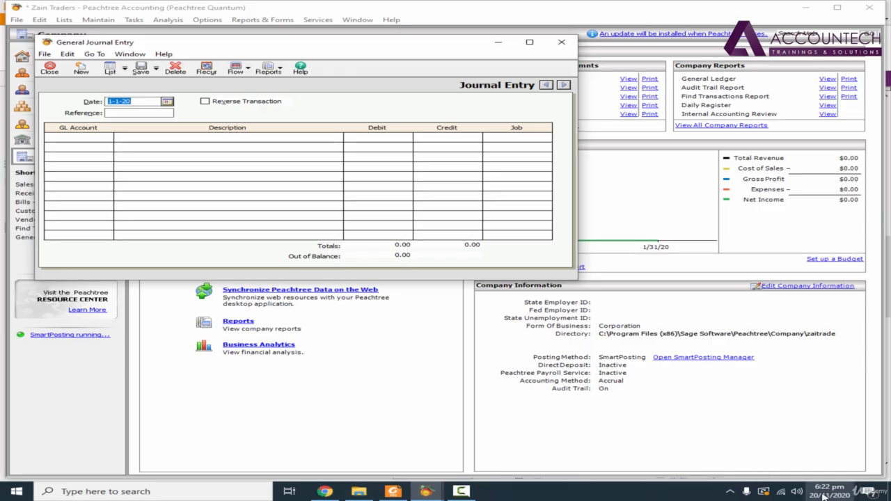
- Set the journal entry date to 03/01/20 and the reference to 1001
left_click(393, 491)
left_click(427, 491)
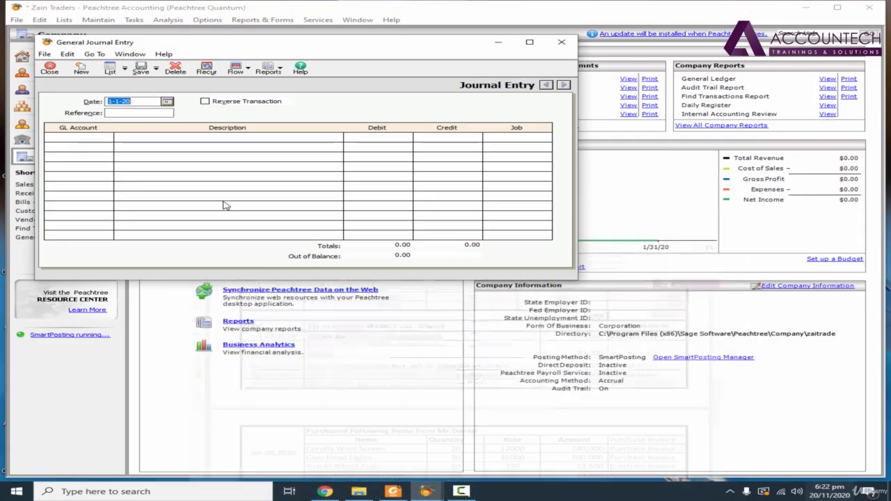
type("02")
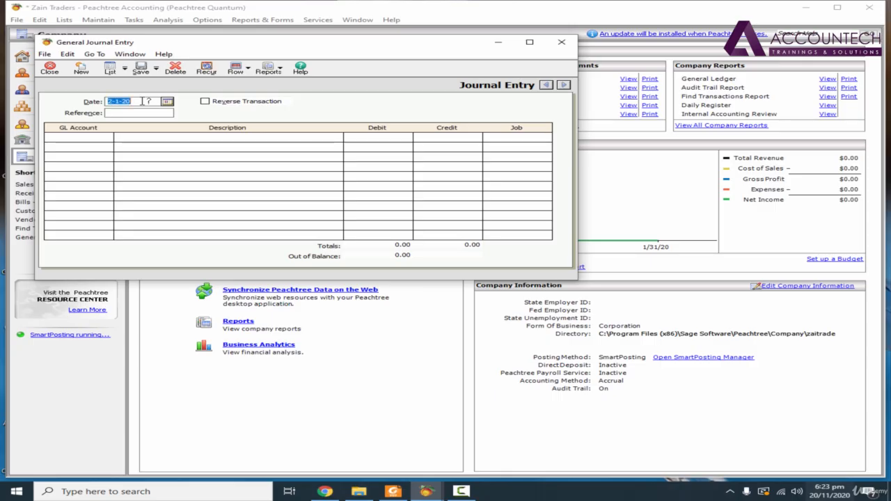
type("03/01/2")
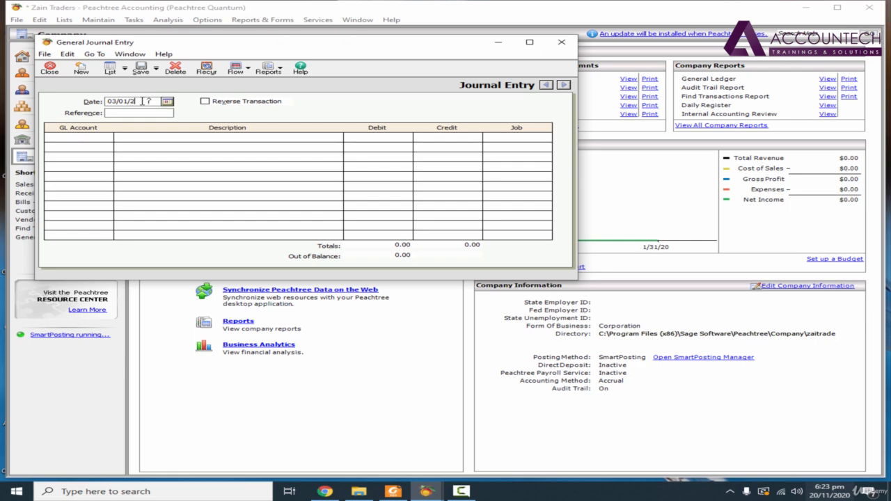
type("0")
key("Tab")
type("1001")
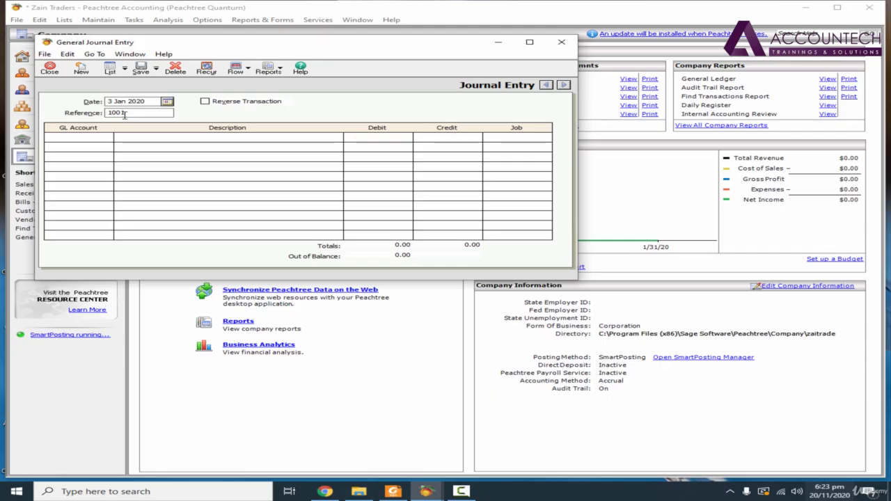
- Browse the chart of accounts list for the first line's GL account
left_click(101, 137)
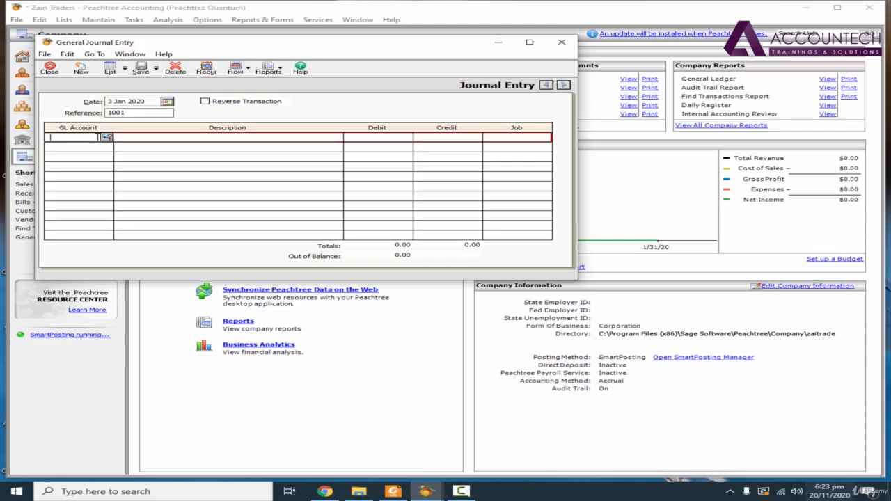
left_click(394, 492)
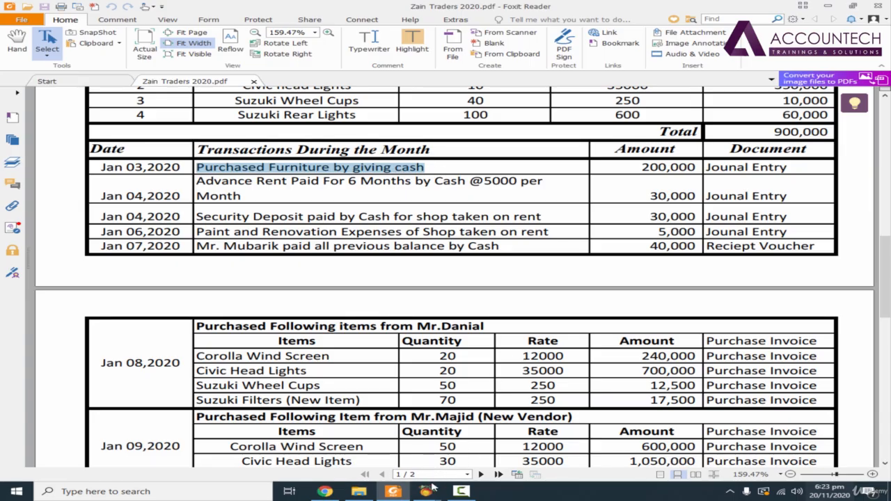
mouse_move(427, 490)
left_click(488, 470)
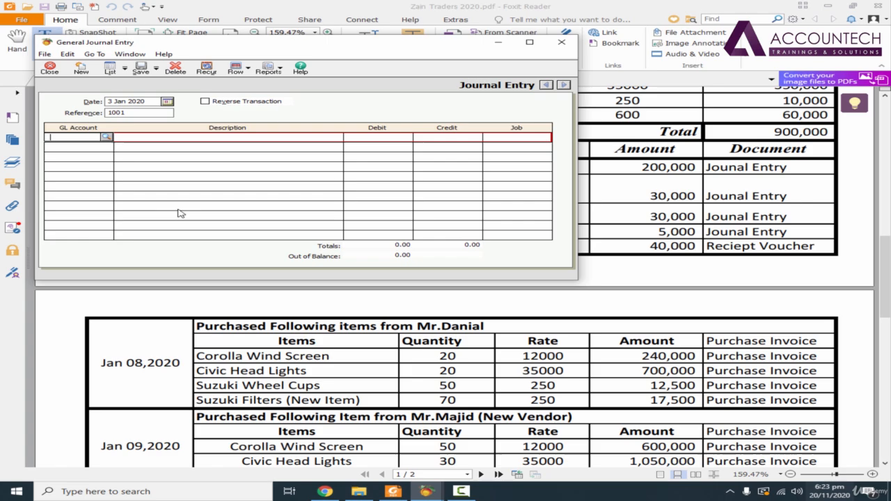
left_click(109, 138)
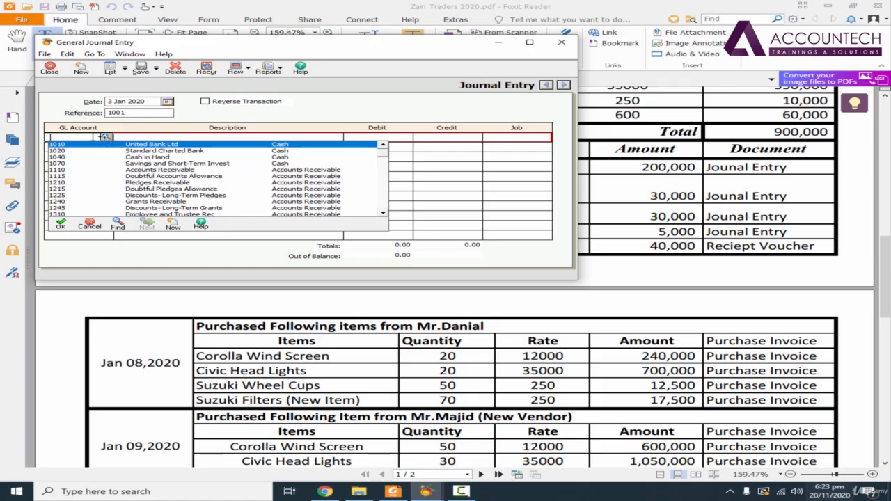
left_click(108, 138)
left_click(106, 138)
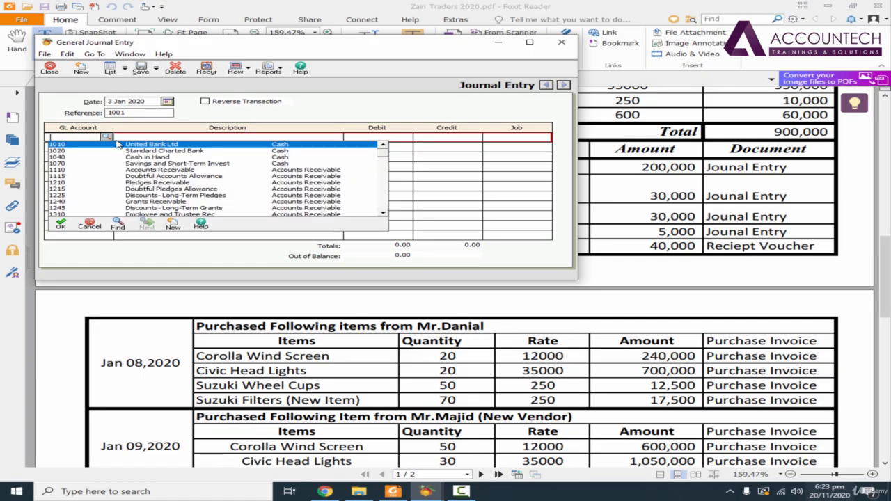
left_click(383, 214)
left_click(383, 215)
left_click(383, 214)
left_click(383, 215)
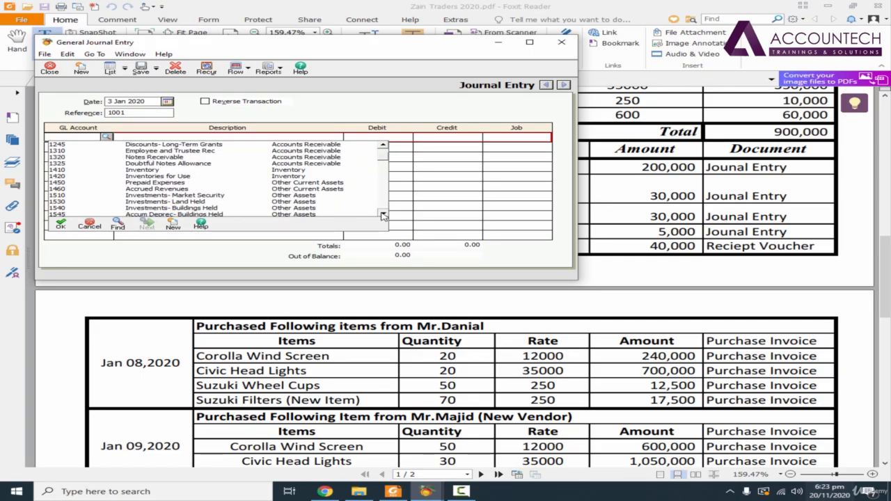
left_click(383, 214)
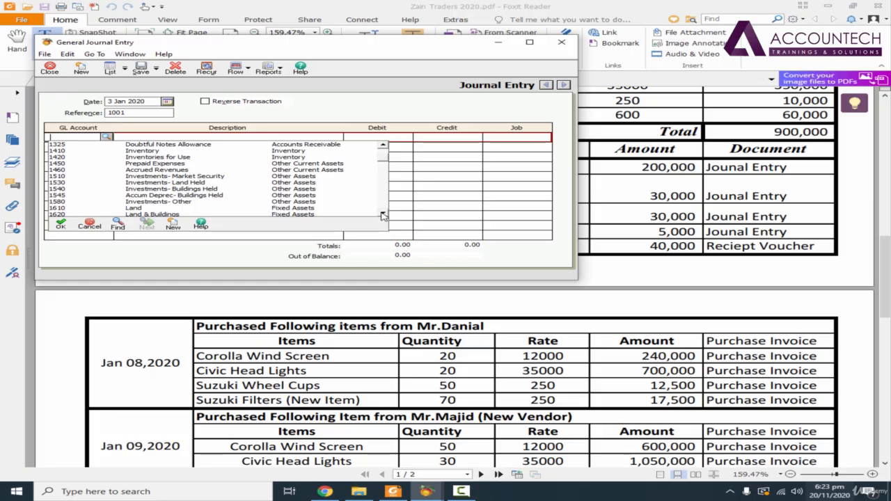
left_click(383, 215)
left_click(383, 214)
left_click(383, 215)
left_click(383, 214)
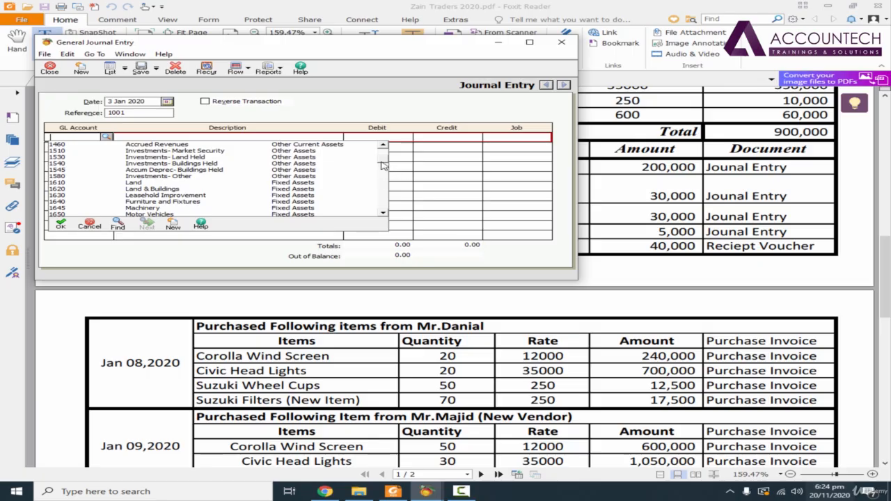
scroll(381, 164, "up", 2)
left_click(383, 213)
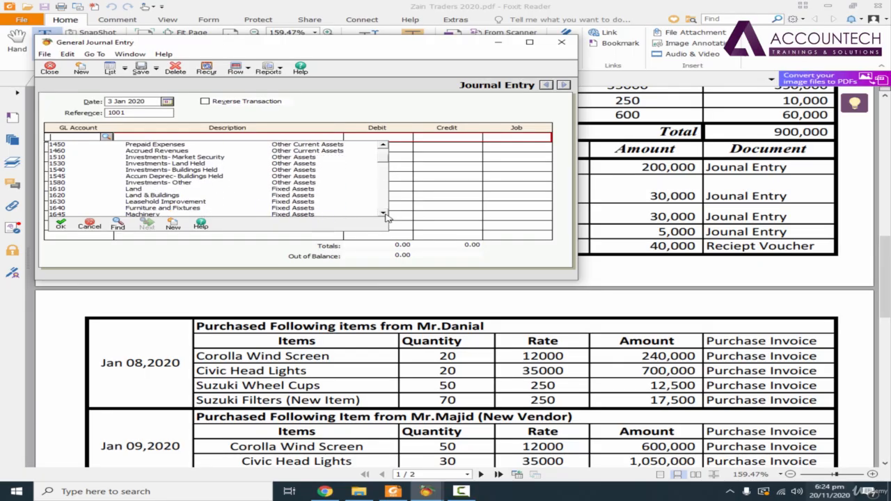
left_click(383, 213)
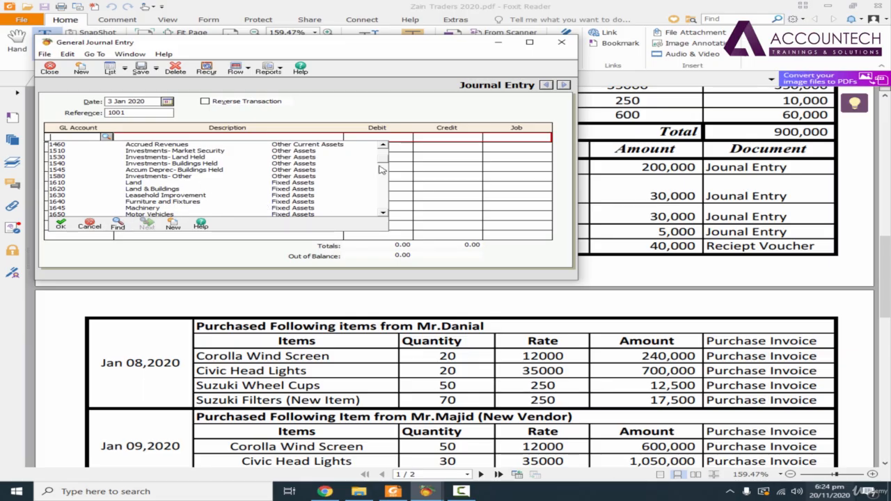
- Find 'furniture' in the account list and select account 1640 Furniture and Fixtures for the first line
left_click(117, 227)
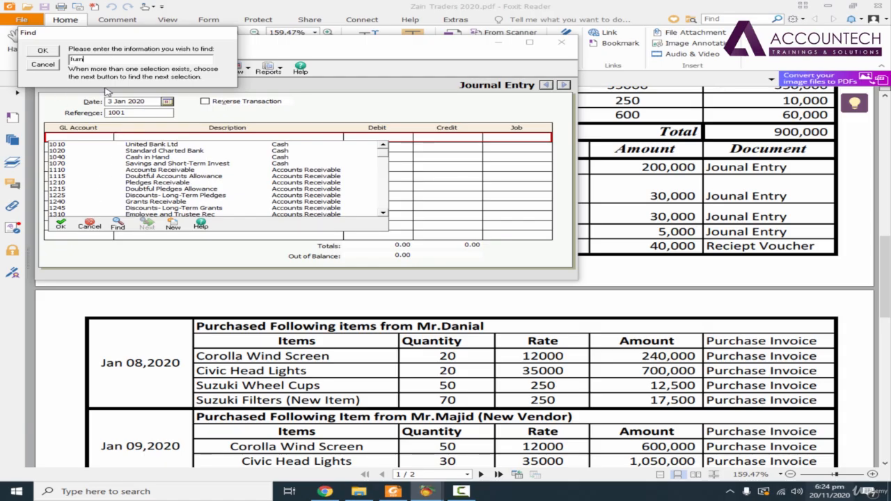
type("furniture")
left_click(42, 51)
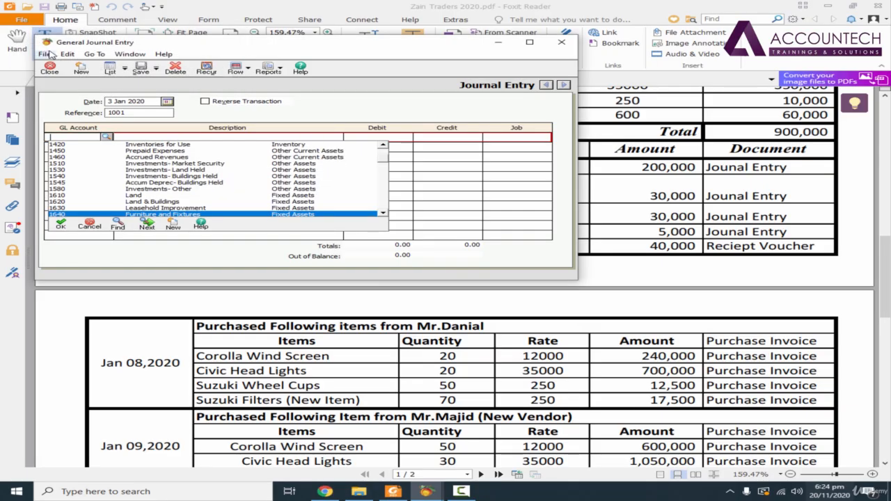
left_click(181, 215)
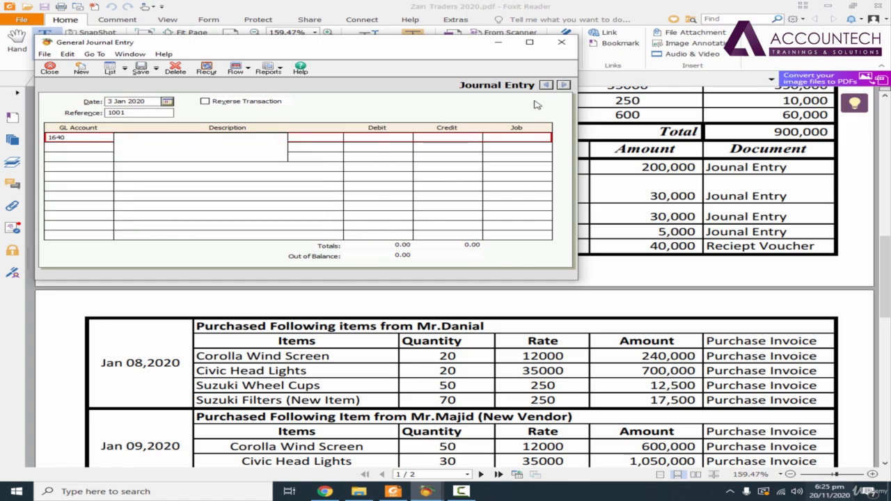
- Try pasting the copied transaction description into the first line's description, then undo the paste
left_click(496, 44)
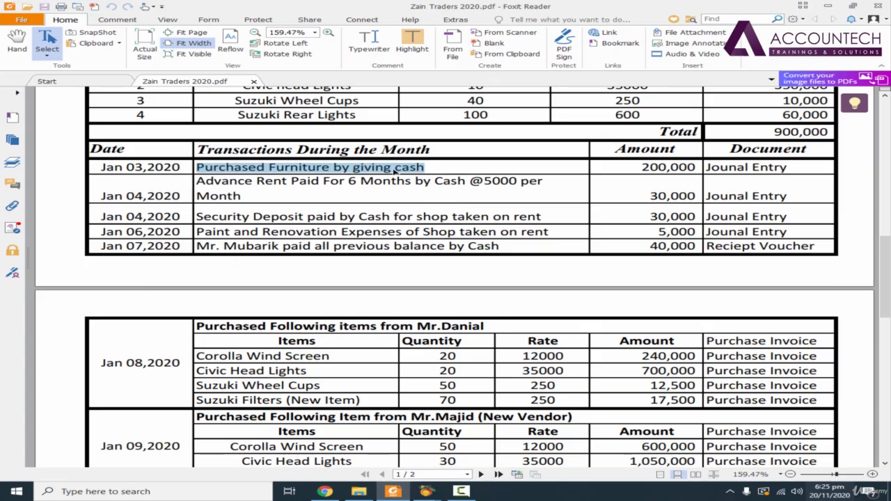
right_click(398, 173)
left_click(418, 177)
mouse_move(427, 492)
left_click(479, 457)
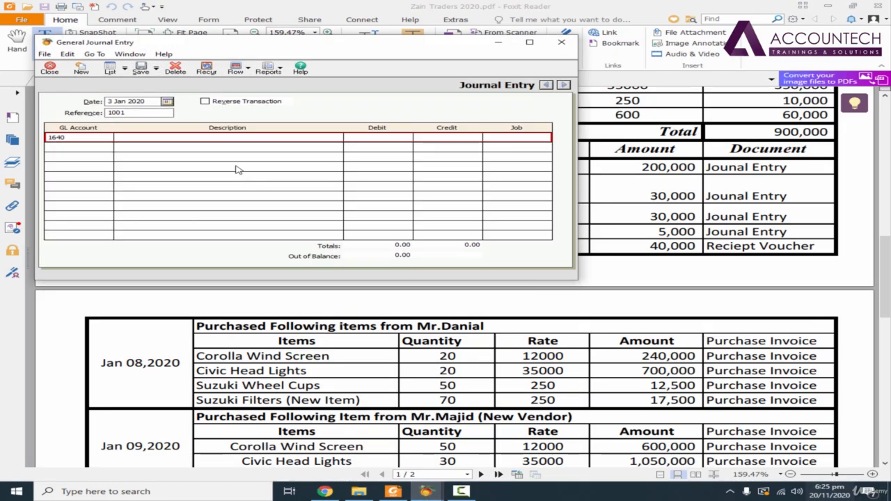
left_click(201, 137)
right_click(200, 138)
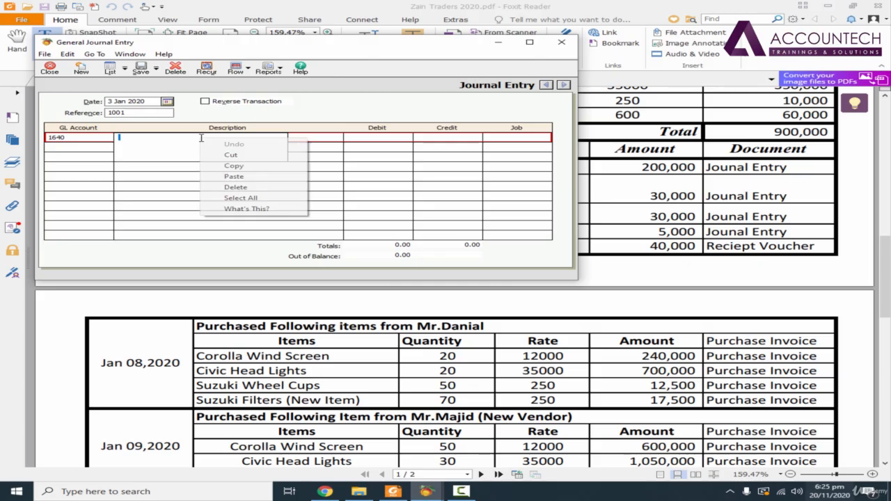
left_click(254, 177)
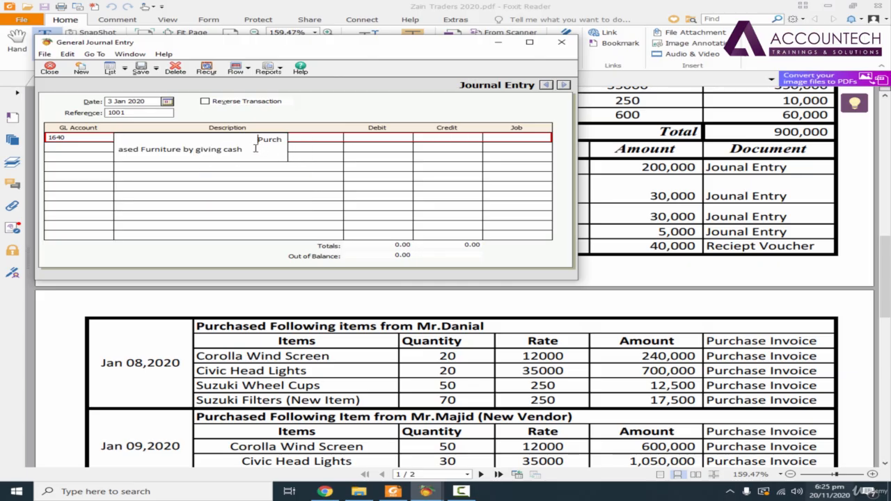
type("z")
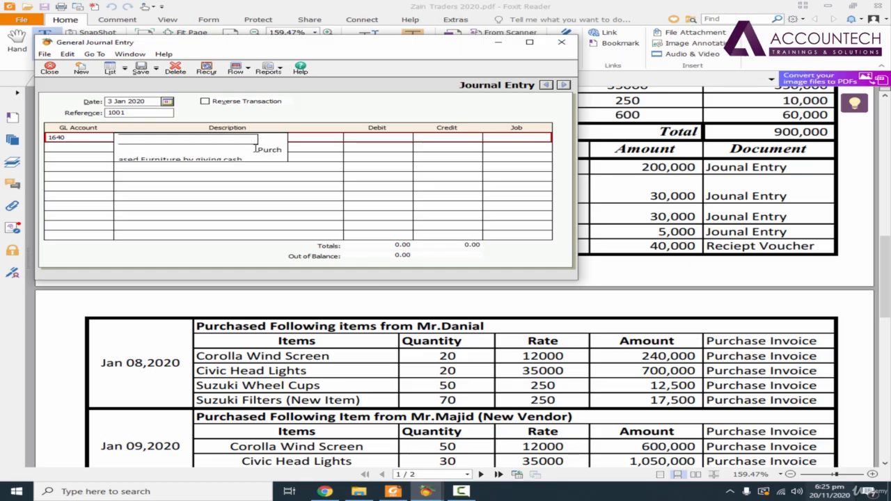
key("ctrl+z")
key("ctrl+z")
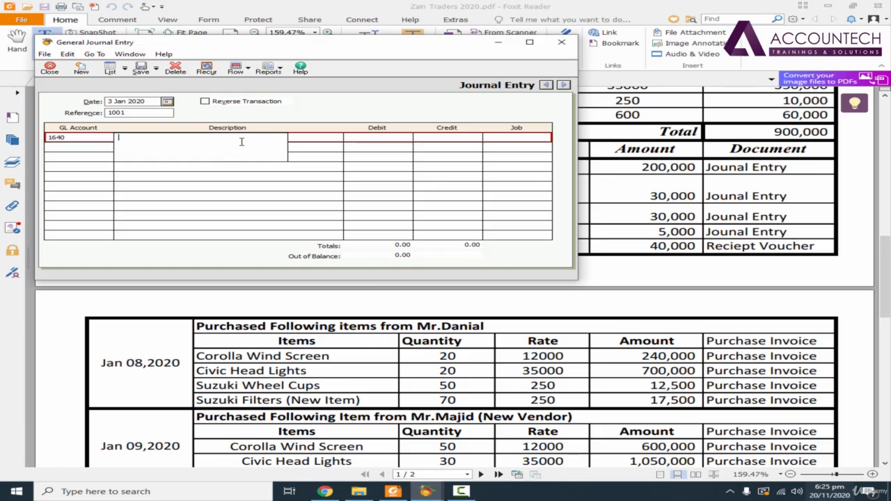
- Copy 'Purchased Furniture by giving cash' from the PDF again and paste it as the first line's description
left_click(393, 490)
left_click(358, 168)
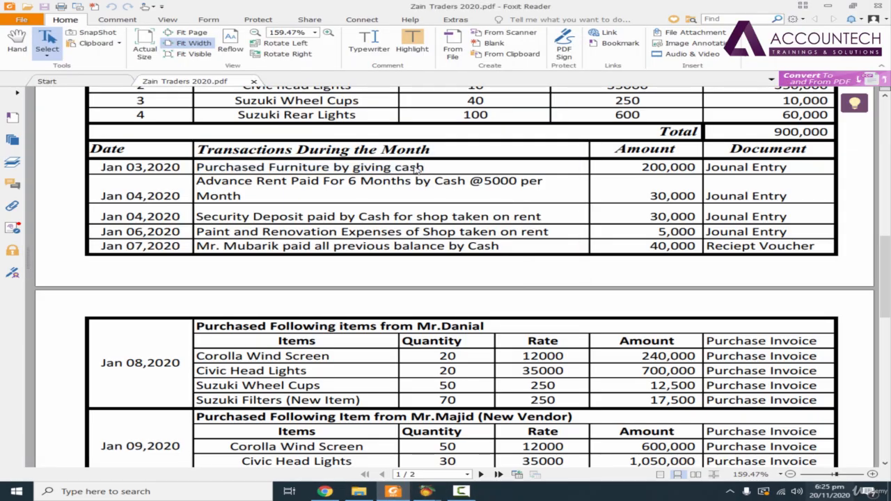
left_click_drag(423, 170, 206, 170)
right_click(206, 170)
left_click(233, 174)
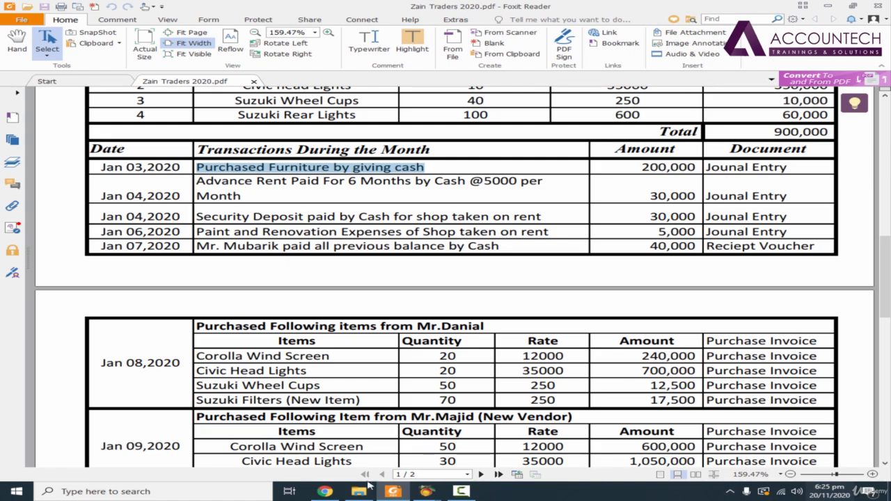
mouse_move(426, 491)
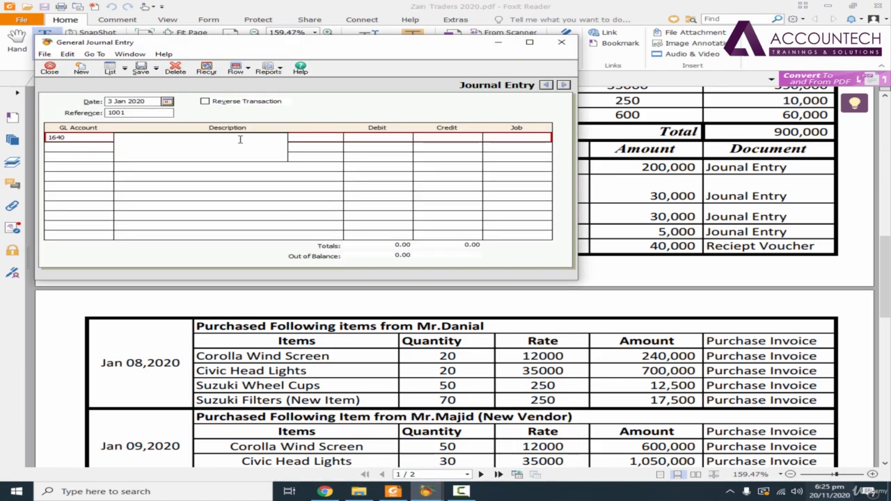
right_click(240, 139)
left_click(268, 174)
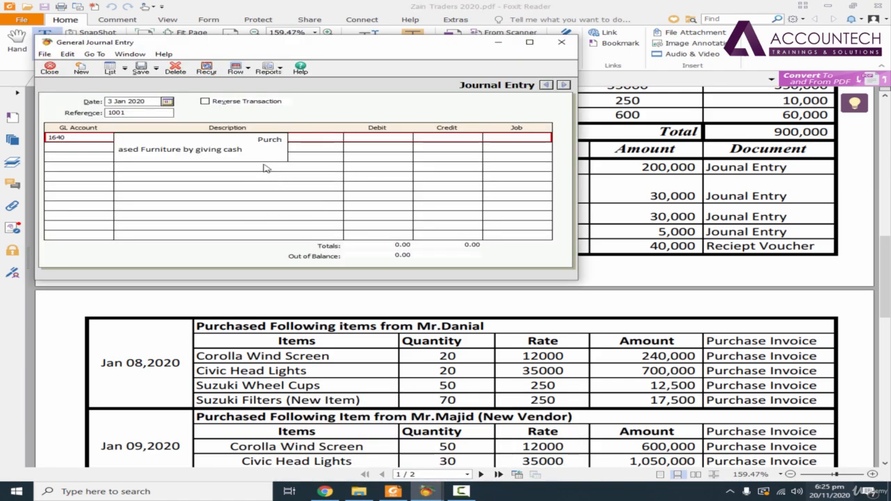
key("Tab")
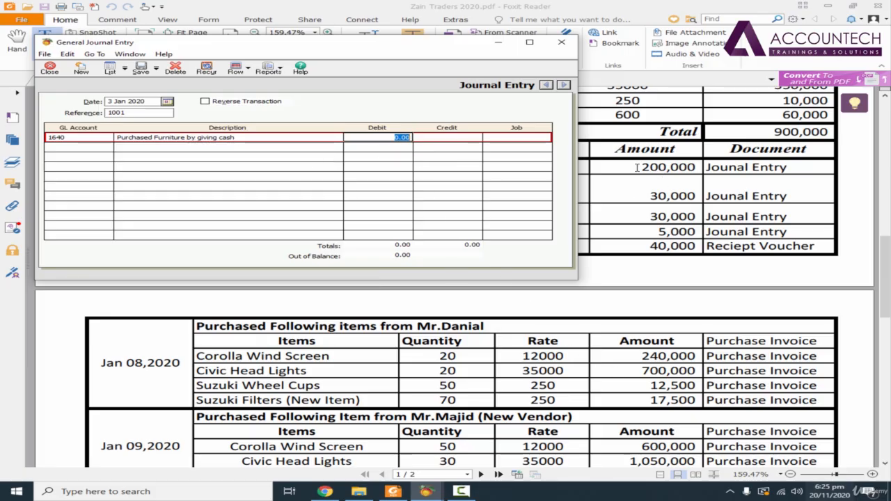
- Enter a debit of 200,000 on the first journal line
type("20")
key("Tab")
key("Tab")
key("Tab")
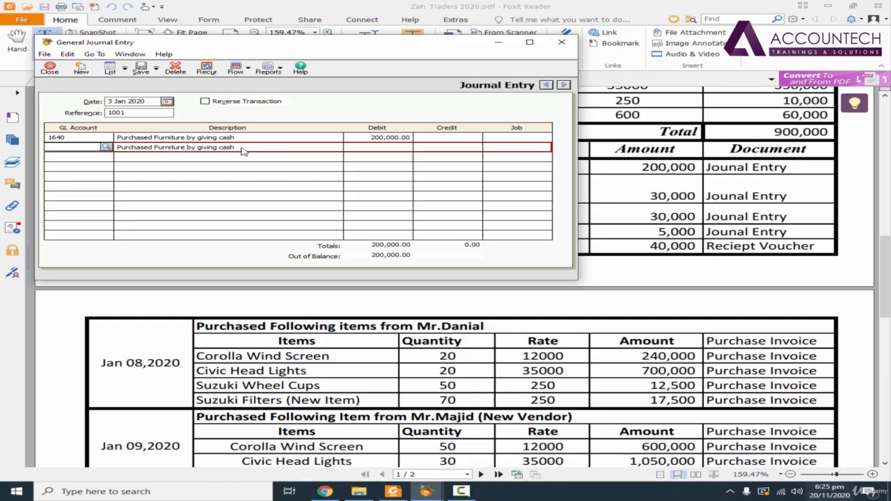
- Select account 1040 Cash in Hand for the second journal line
left_click(106, 148)
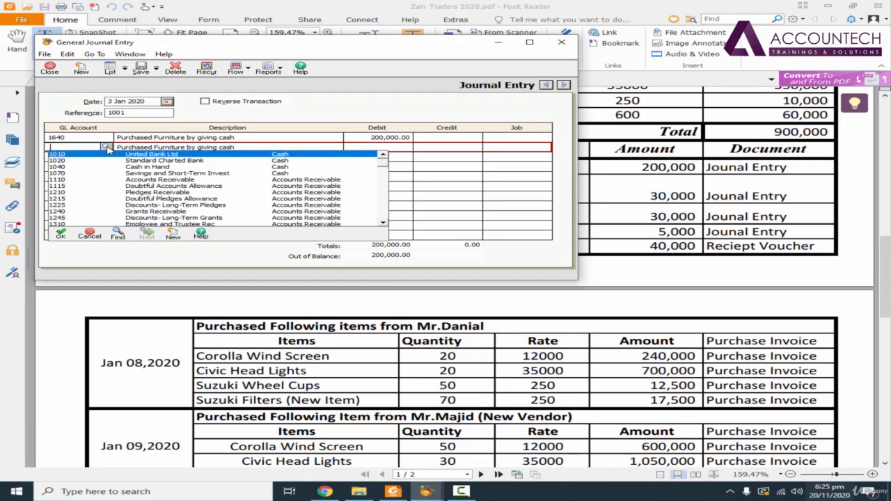
left_click(162, 169)
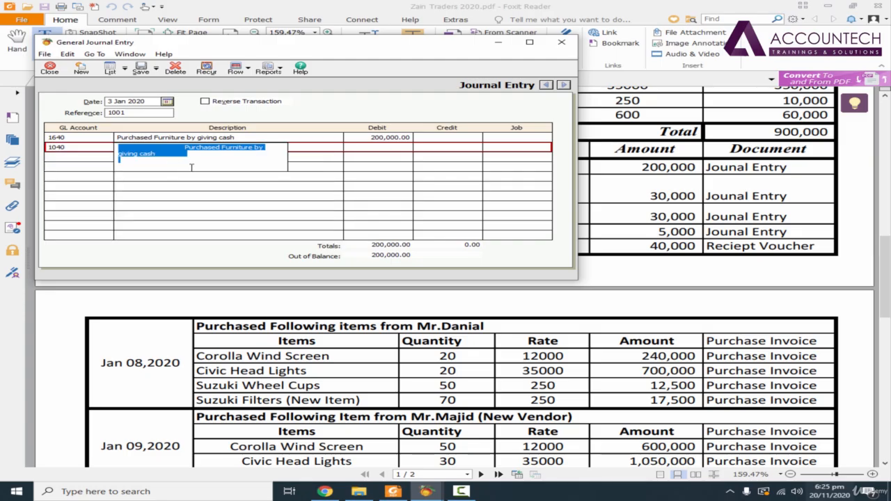
key("Tab")
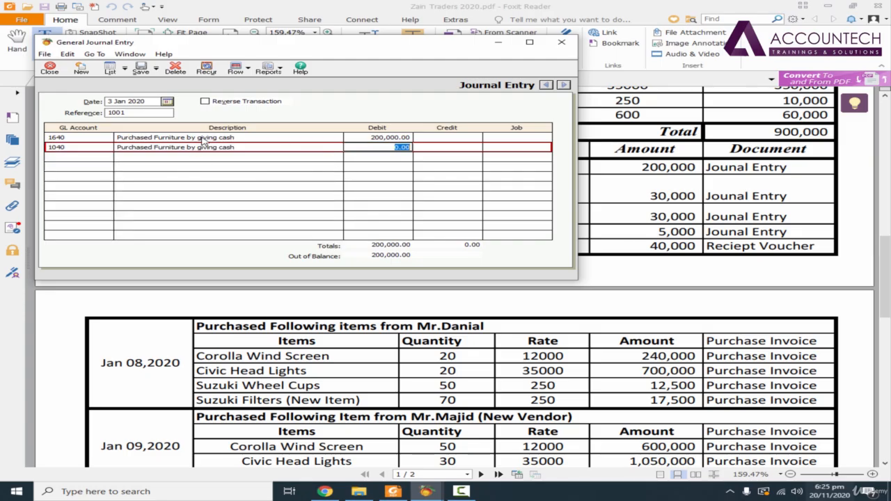
- Enter a credit of 200,000 on the second line and save the journal entry
left_click(425, 147)
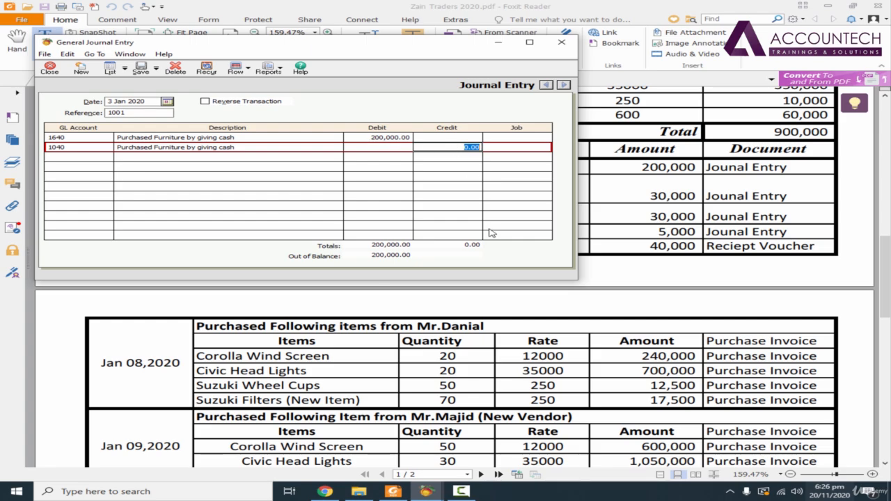
type("200,000")
key("Tab")
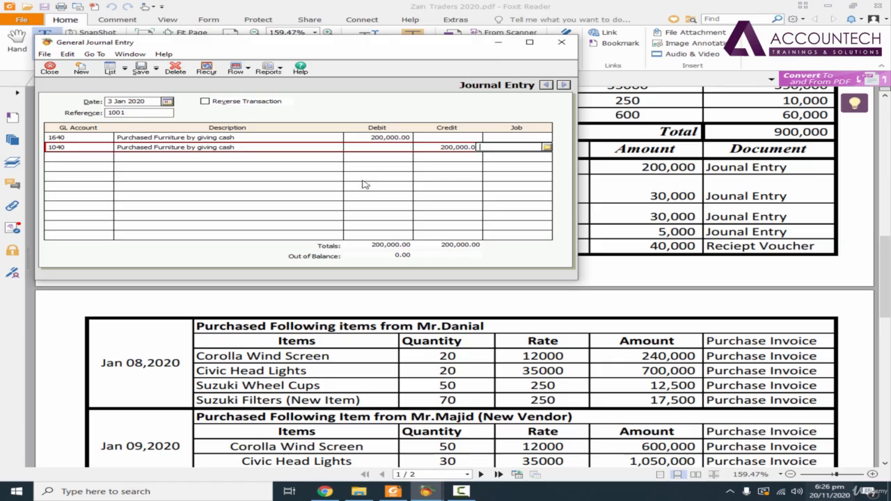
left_click(140, 69)
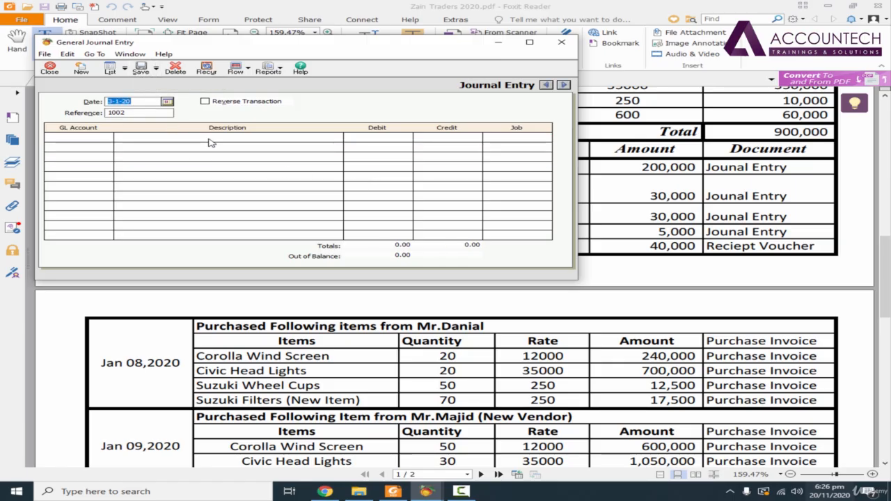